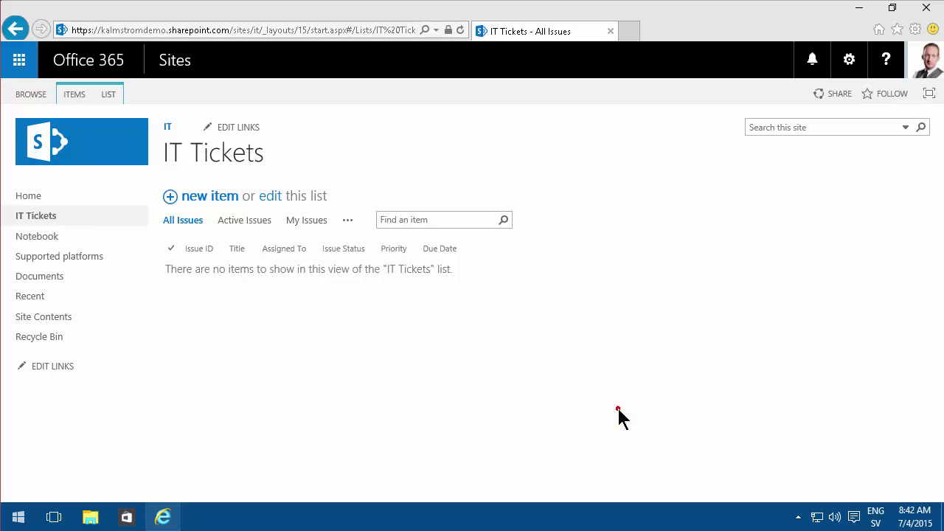
Look over the ITEMS ribbon commands, then bring up the LIST commands for the empty IT Tickets list.
click(78, 97)
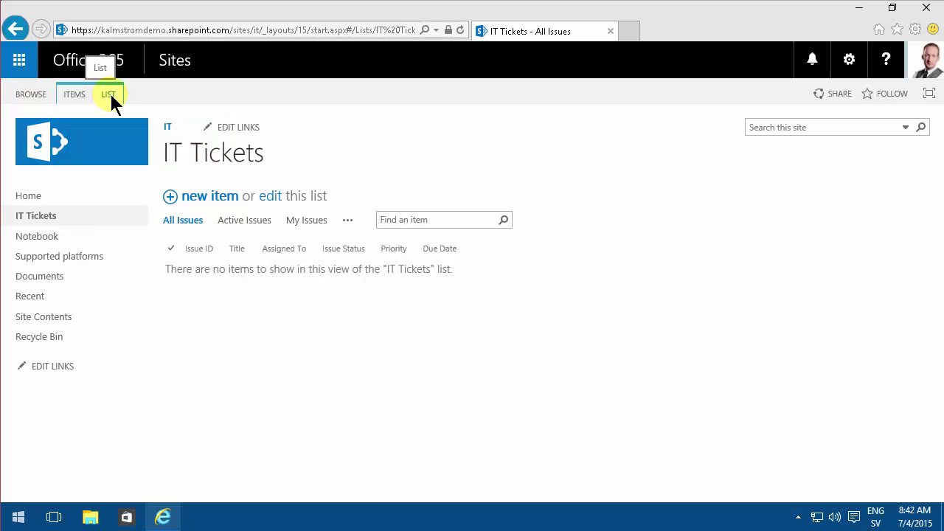
click(76, 94)
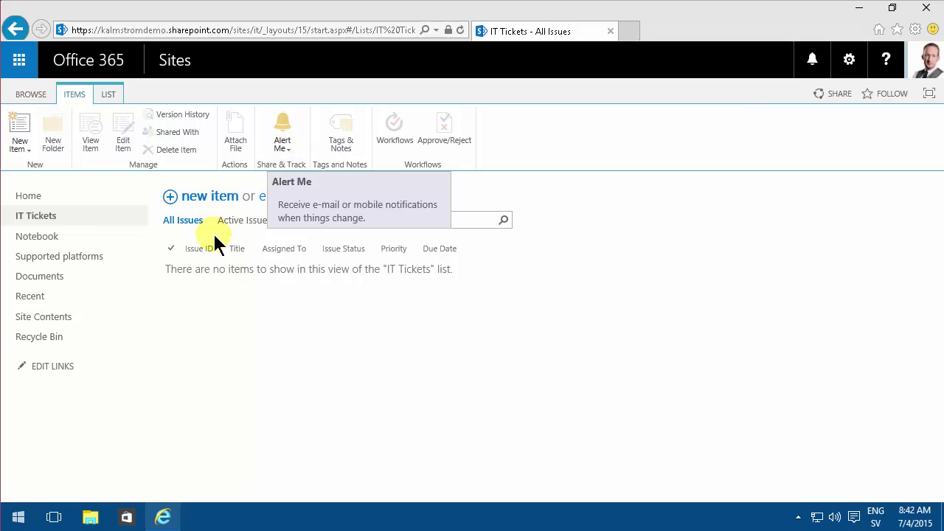
click(111, 95)
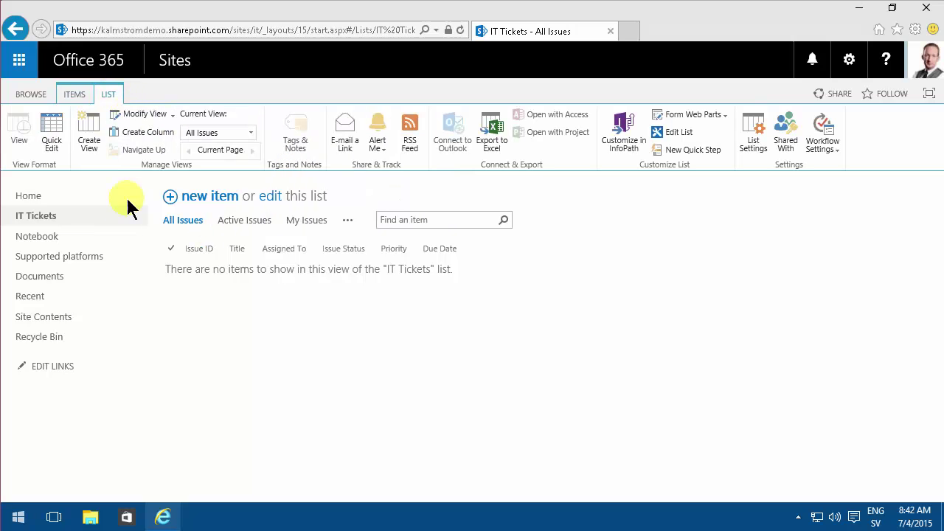
Enter a 'buy fruit' ticket in the list's grid edit view, stop editing, and select the new item.
click(270, 196)
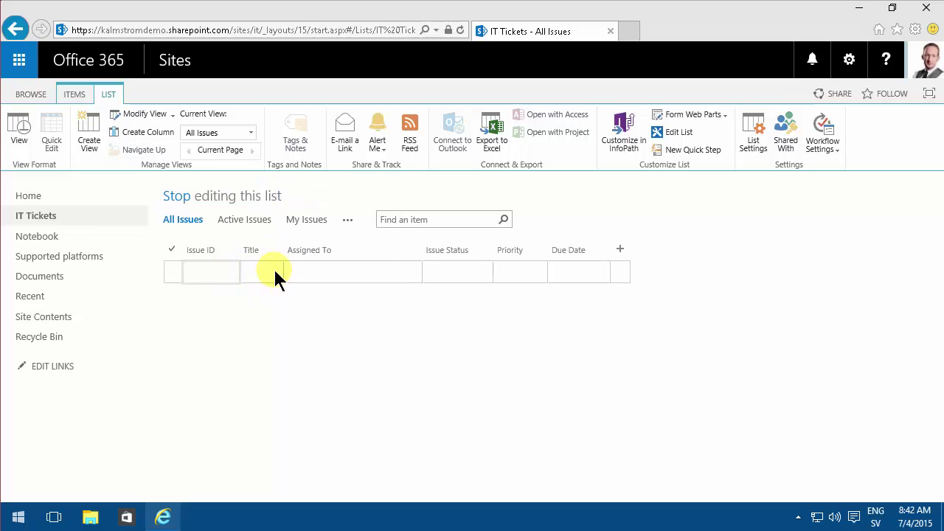
click(273, 271)
text(buy fru)
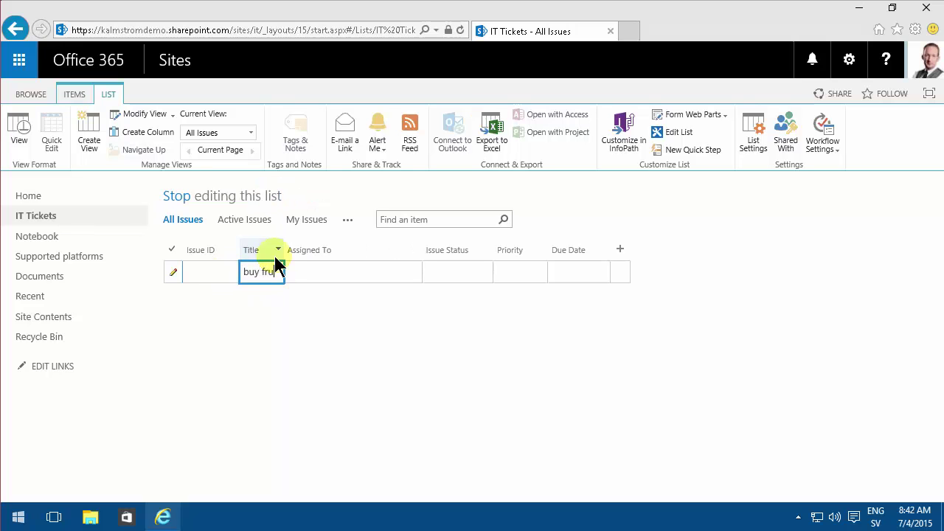
text(it)
key(Return)
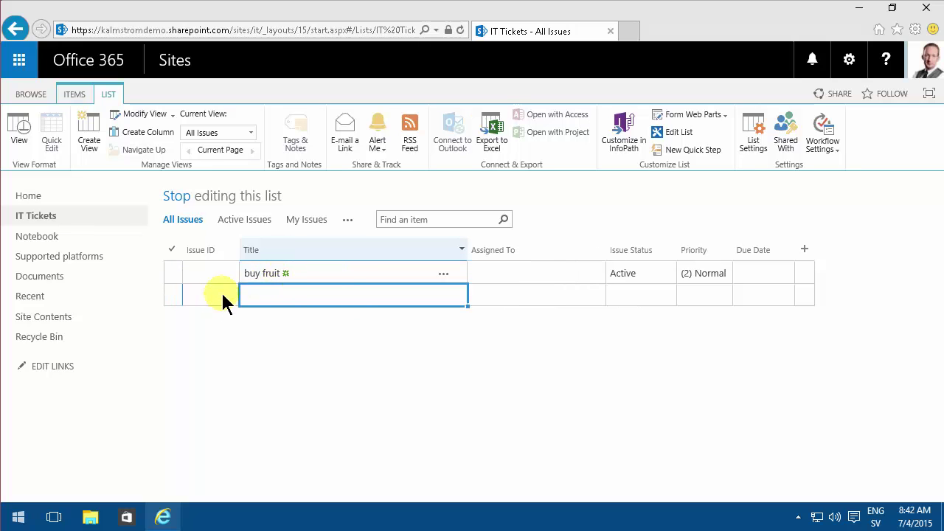
click(179, 195)
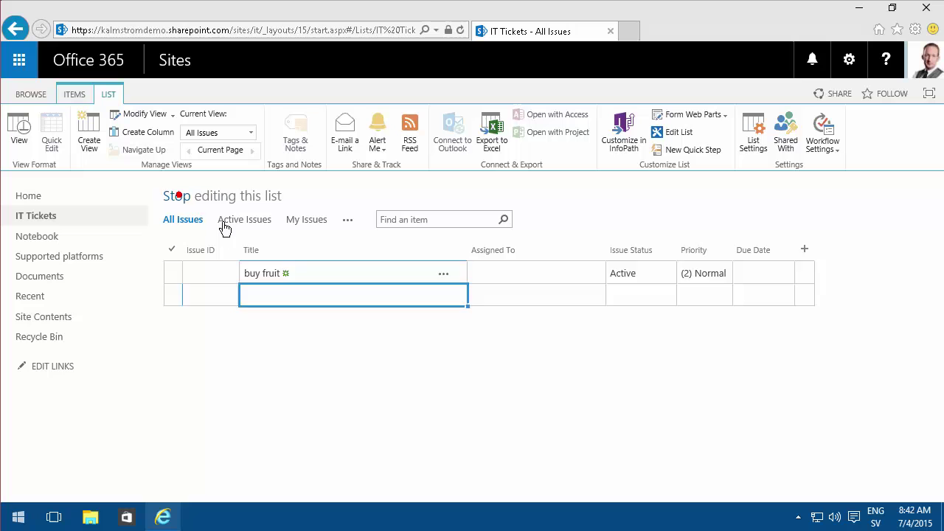
click(171, 273)
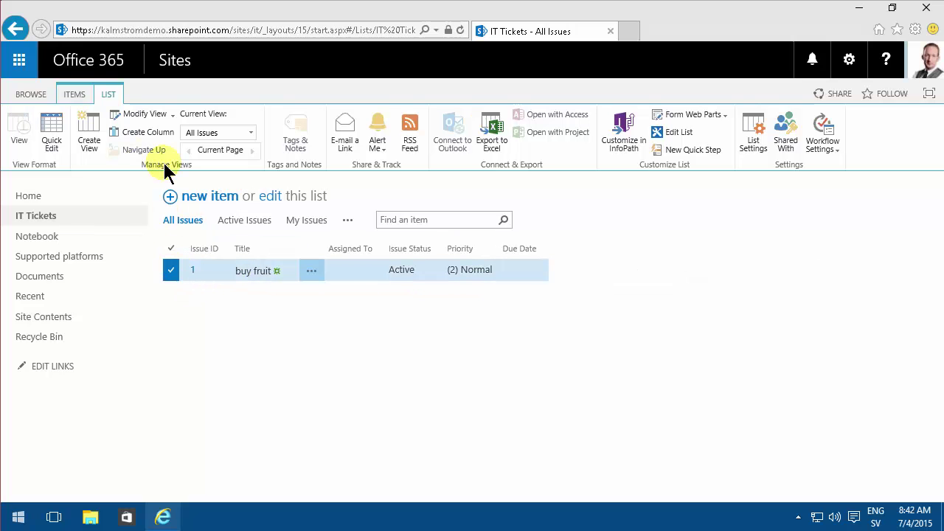
Bring up the New Alert form for the 'buy fruit' item and scroll through its alert options.
click(75, 95)
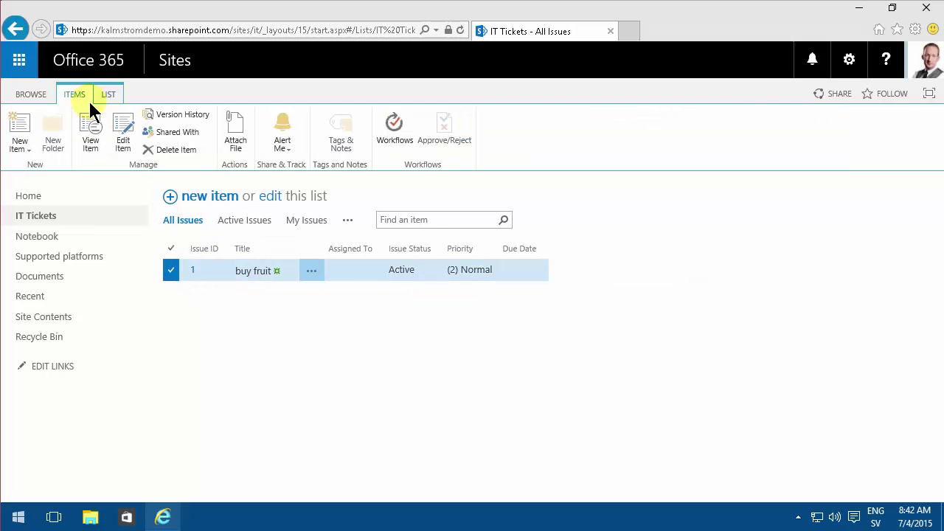
click(287, 151)
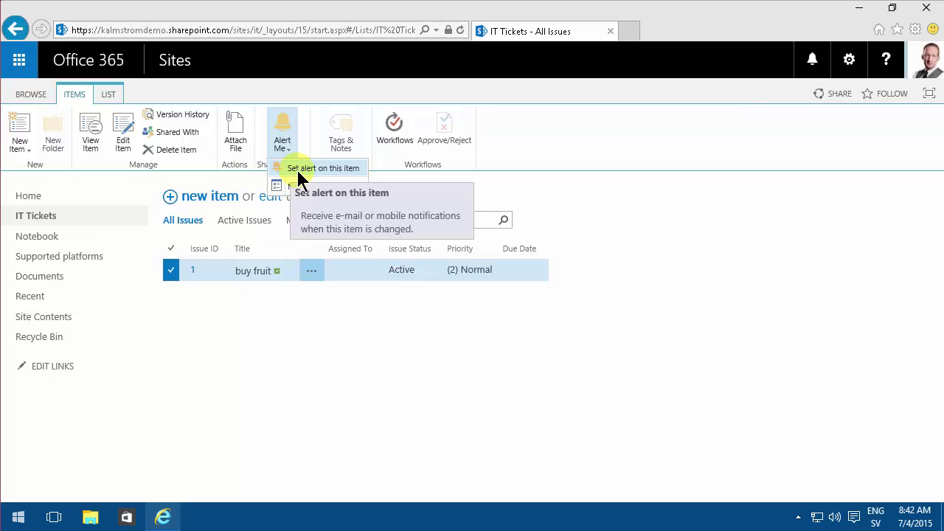
click(298, 169)
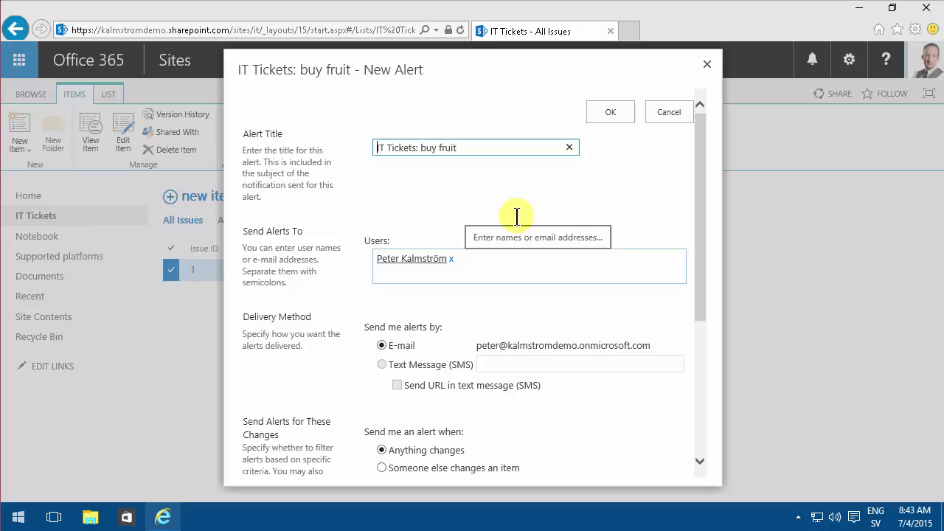
click(500, 146)
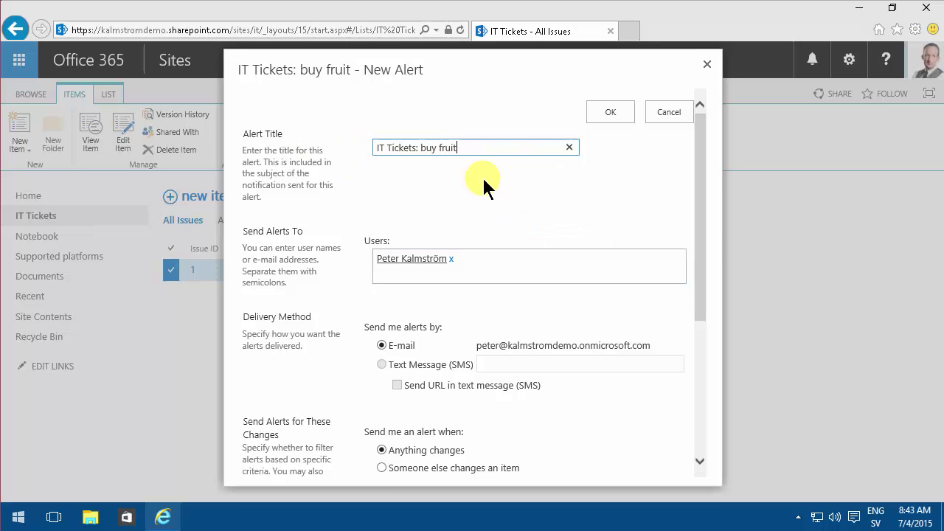
drag(704, 220, 702, 281)
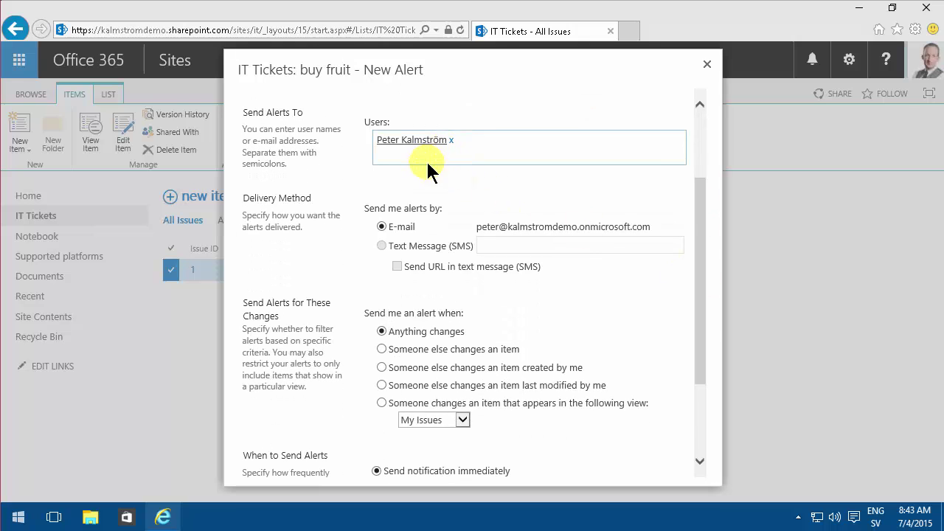
click(482, 142)
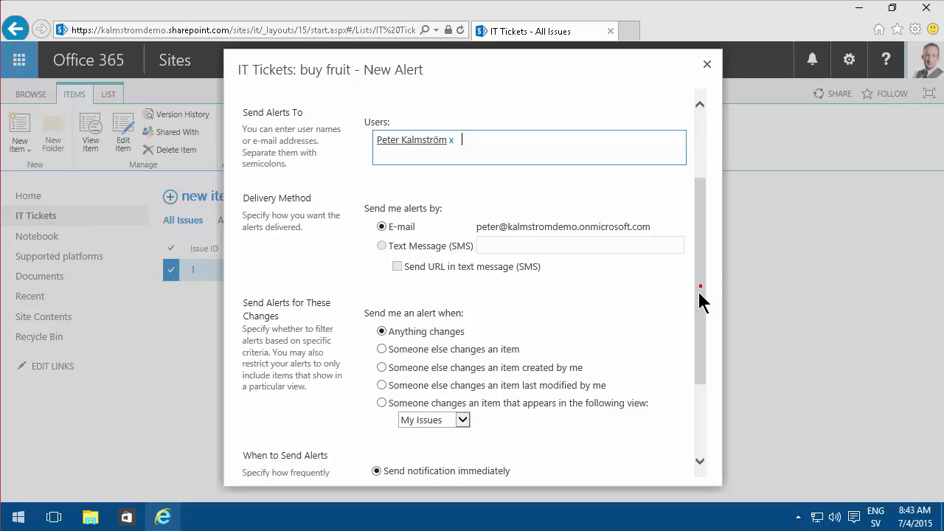
drag(698, 299, 699, 361)
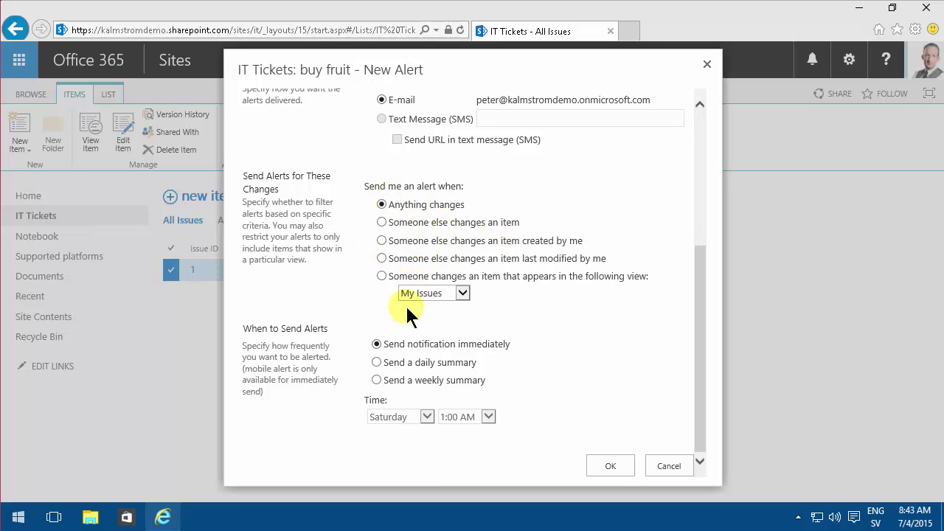
Try filtering the alert by the My Issues view, then revert to Anything changes.
click(383, 276)
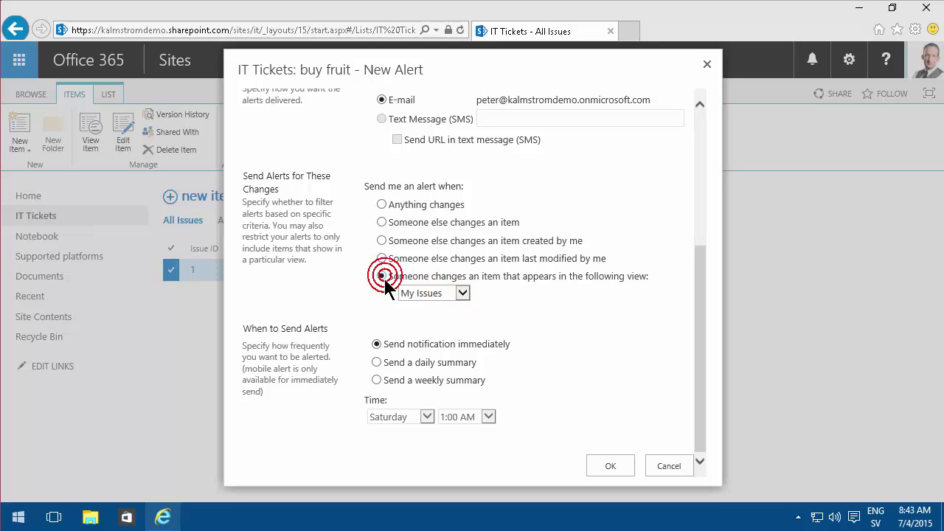
click(463, 294)
click(464, 295)
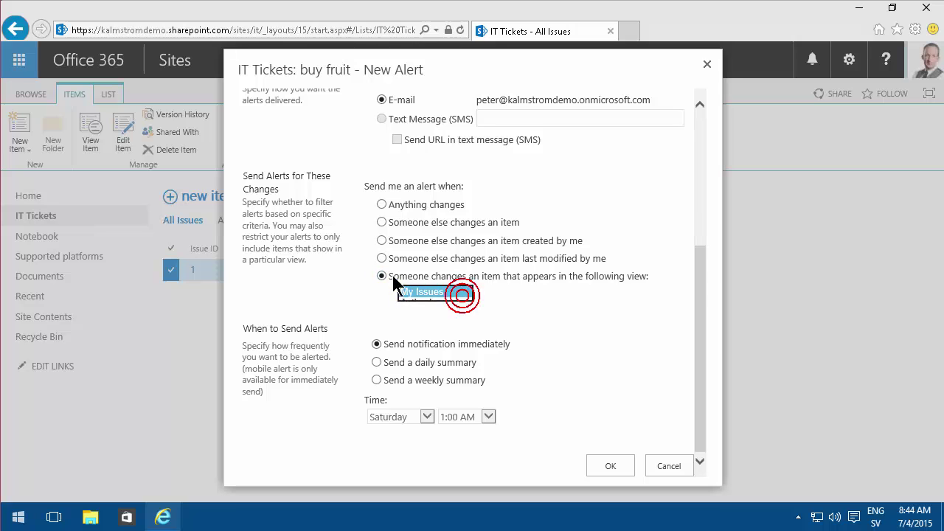
click(382, 205)
click(702, 312)
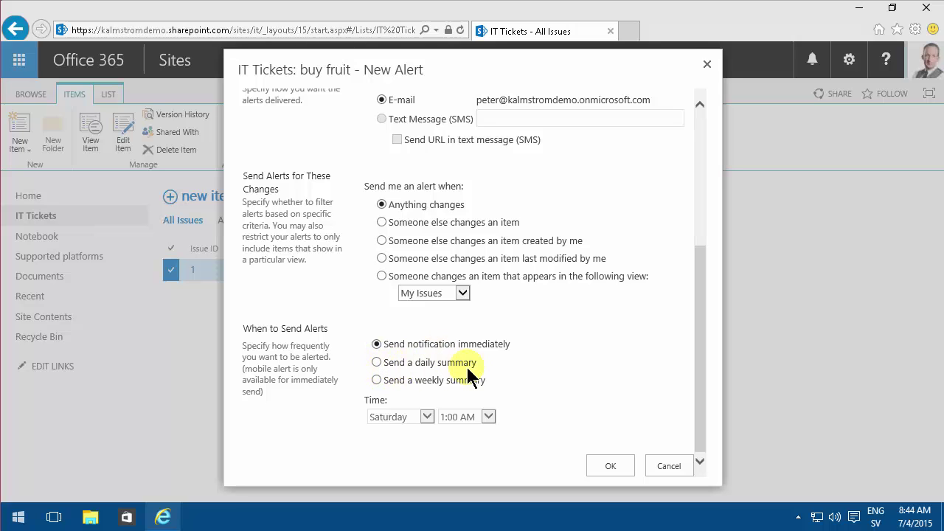
Preview the daily 1:00 AM and weekly Saturday summary options, then save the alert with OK.
click(376, 362)
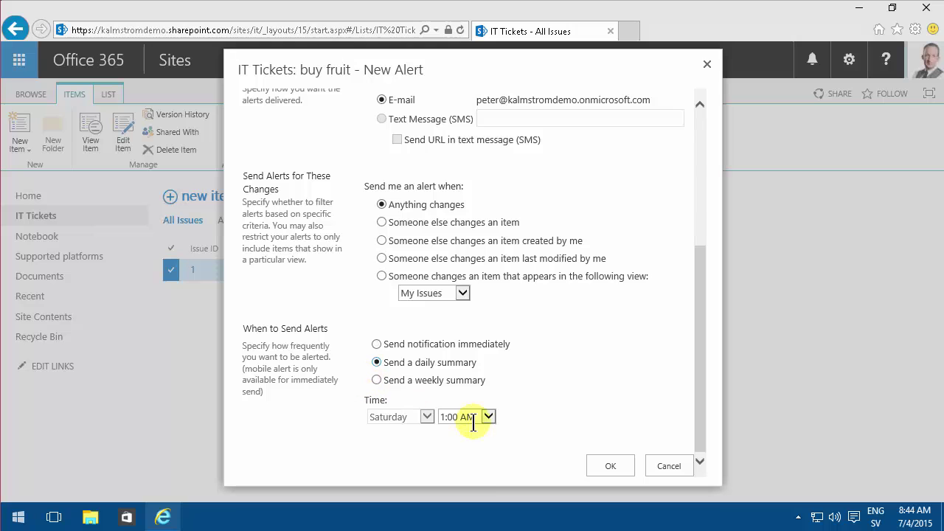
click(489, 417)
click(545, 397)
click(488, 417)
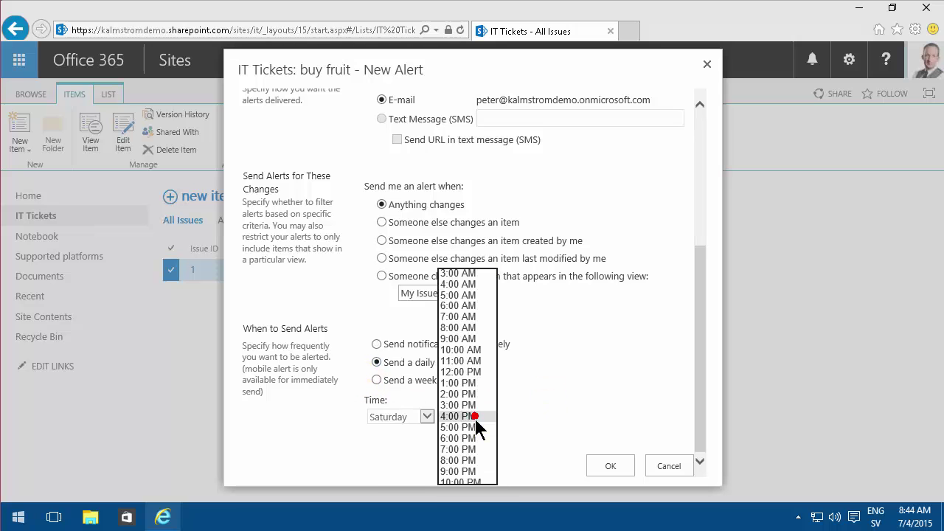
click(521, 415)
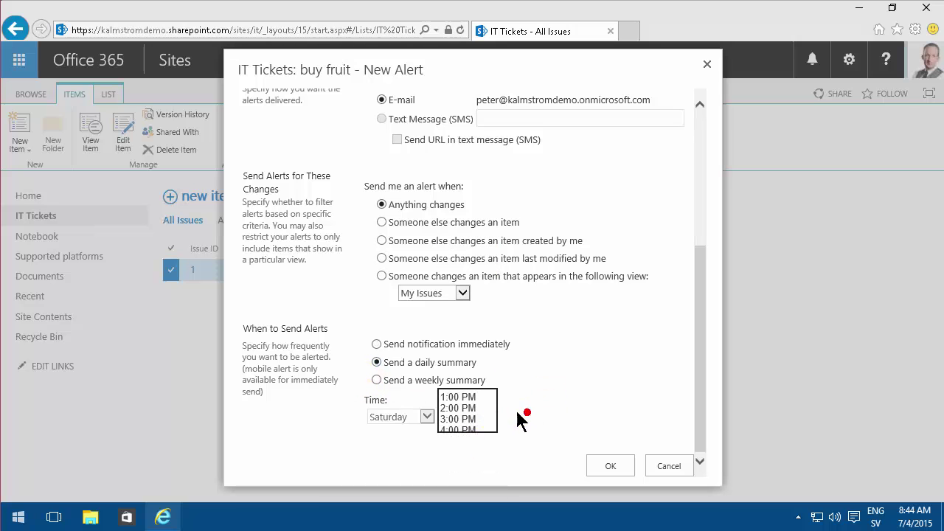
click(377, 381)
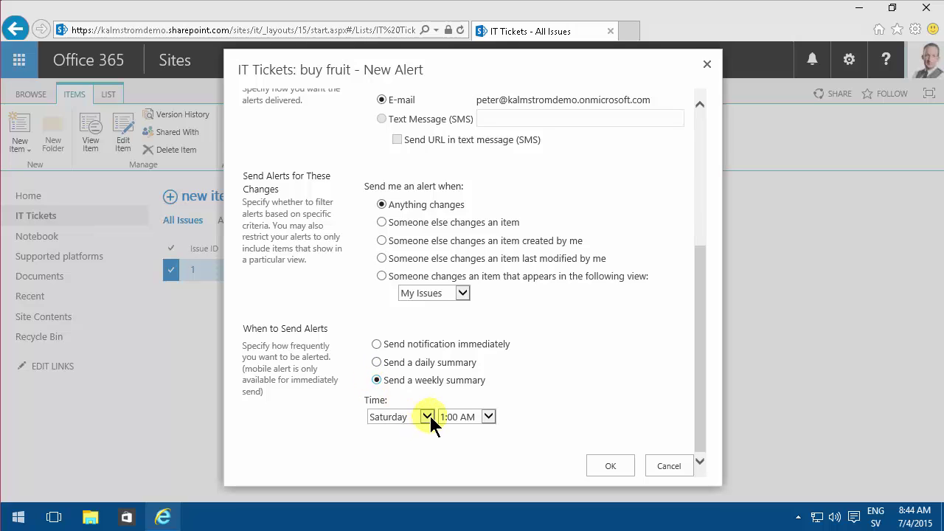
click(427, 417)
click(433, 424)
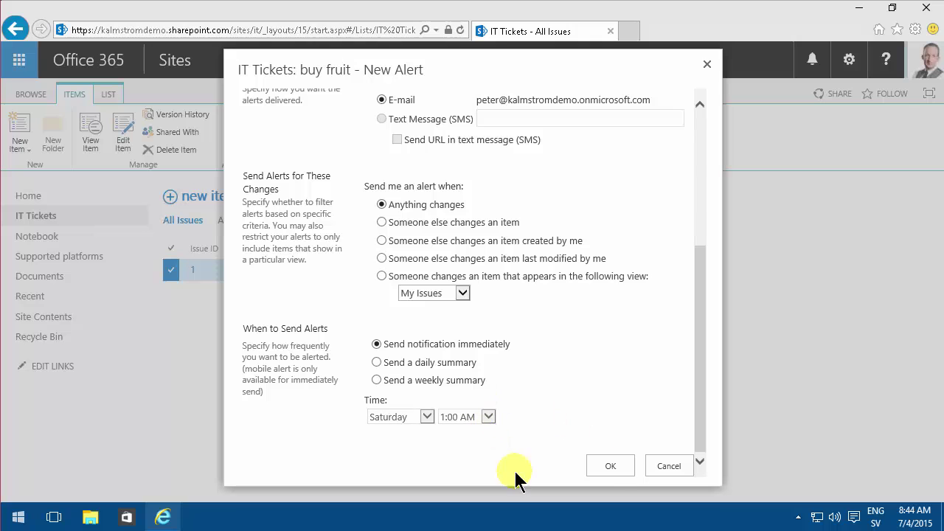
click(604, 465)
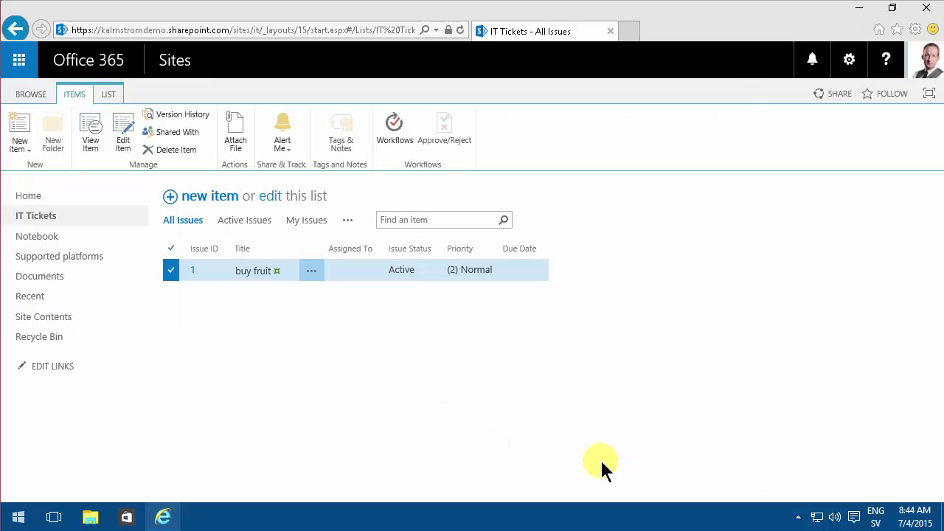
Launch Outlook Mail from the Office 365 app launcher into a new browser tab.
right_click(16, 62)
click(358, 375)
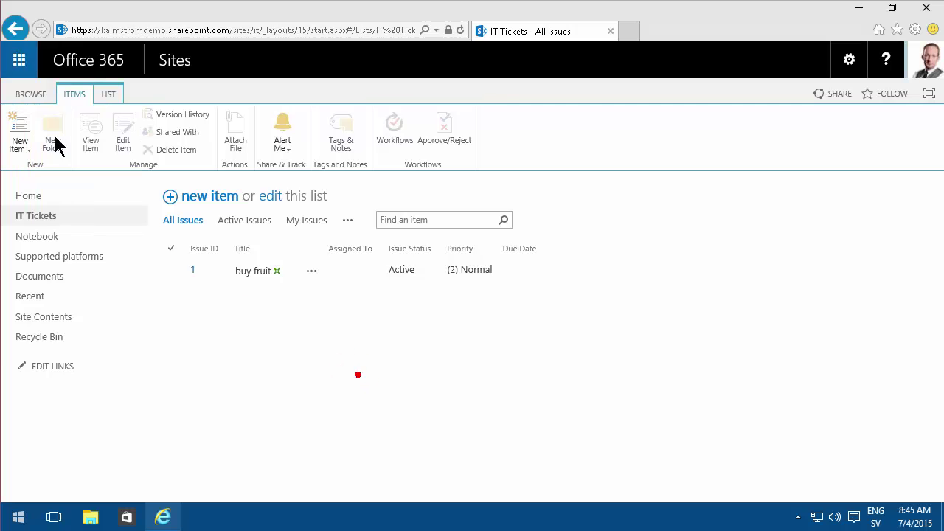
click(22, 62)
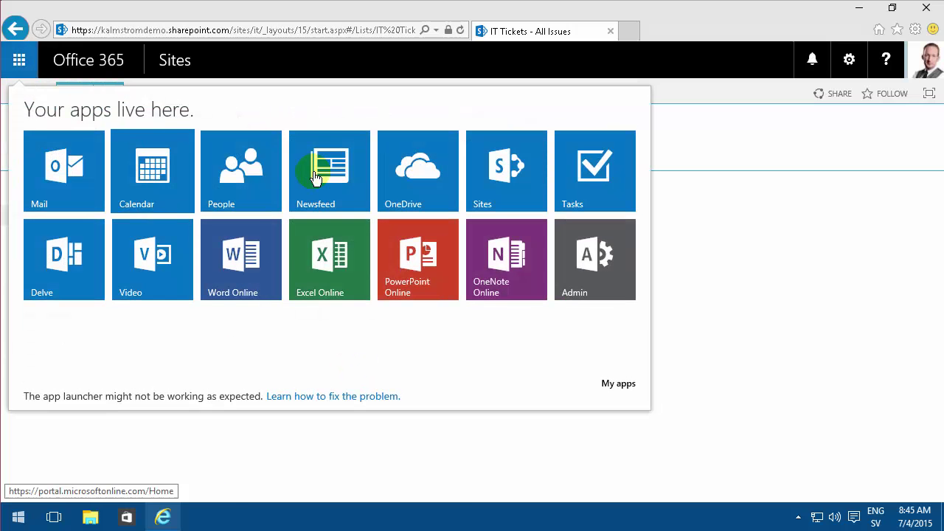
right_click(74, 166)
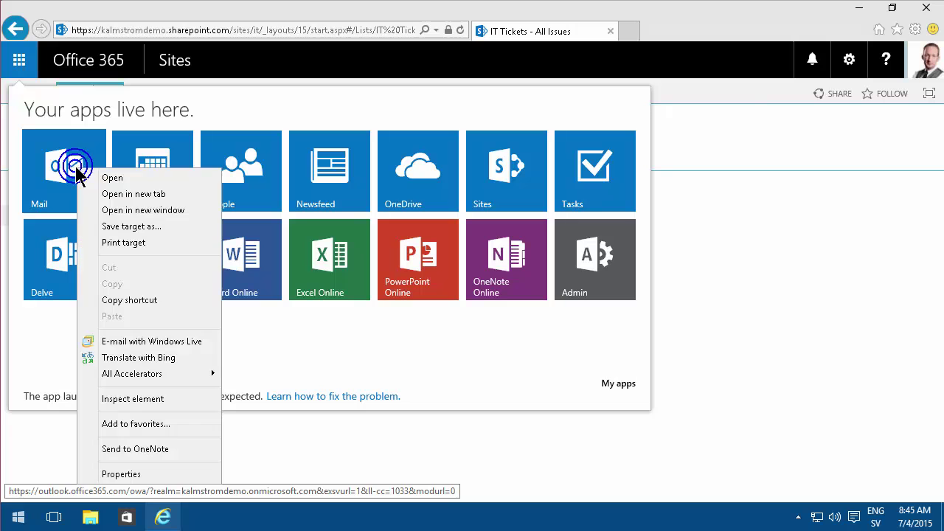
click(134, 195)
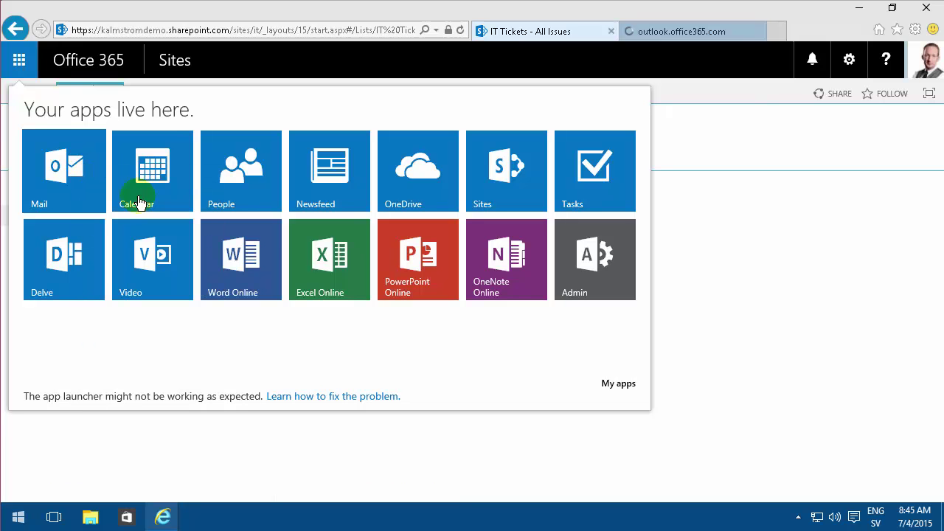
click(711, 346)
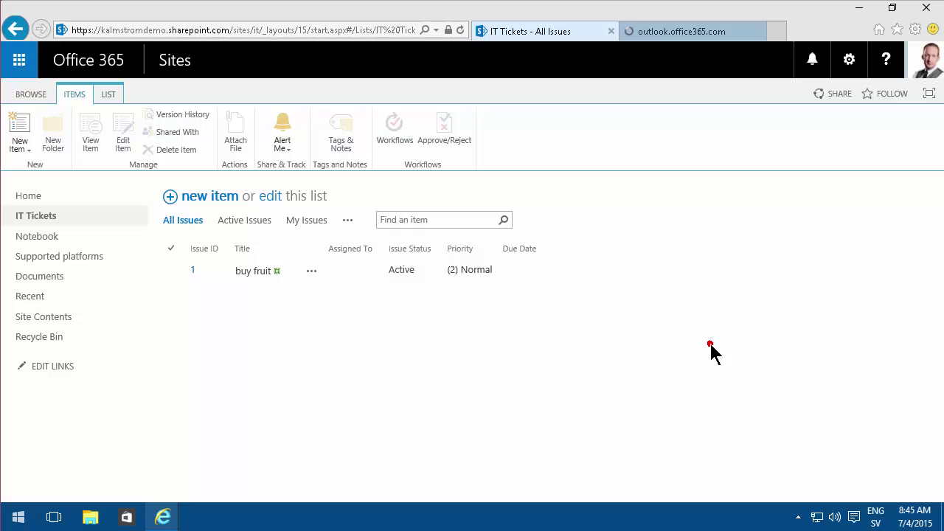
Read the 'IT Tickets: buy fruit' alert confirmation e-mail, then go back to the IT Tickets tab.
click(661, 38)
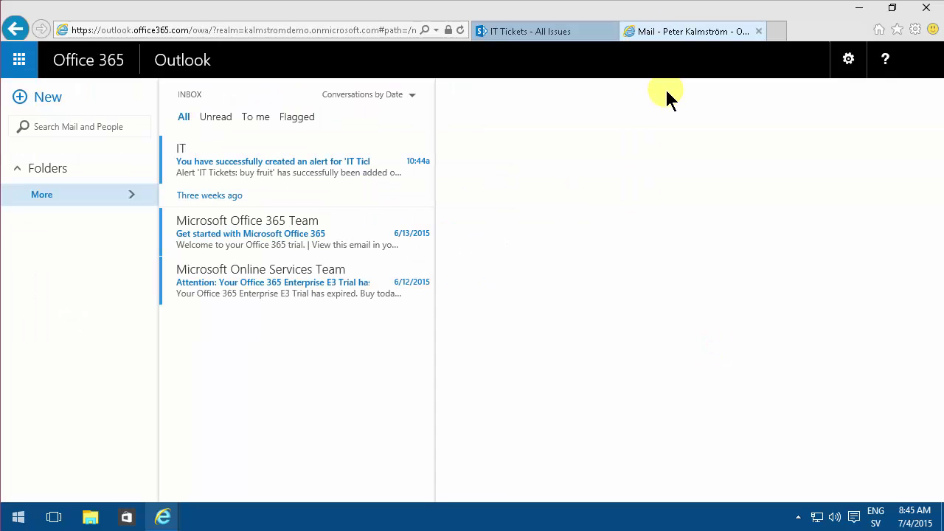
click(300, 177)
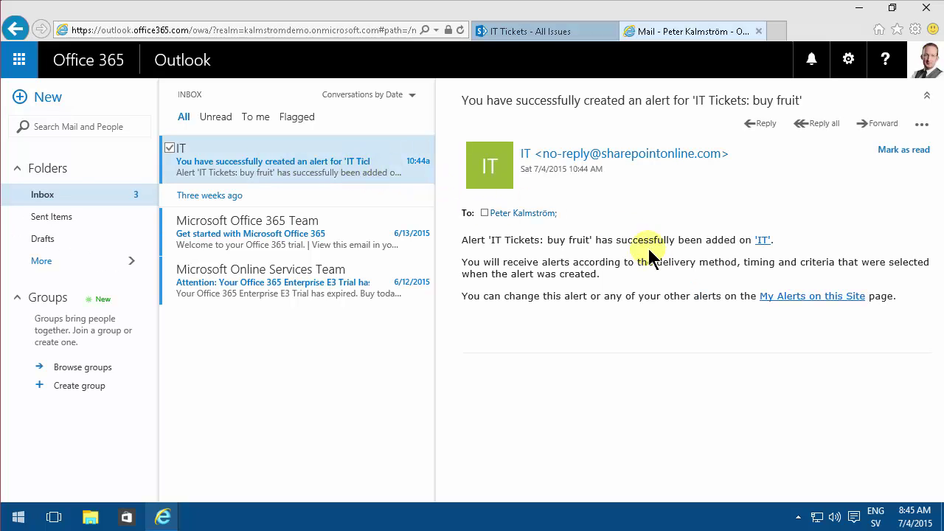
click(542, 33)
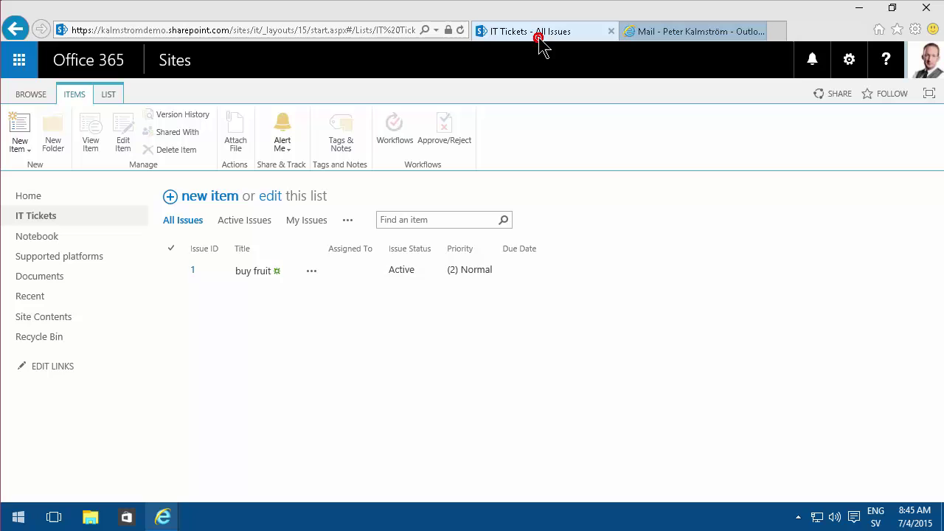
Edit the item's Title from 'buy fruit' to 'buy more fruit' and save it.
click(311, 273)
click(352, 292)
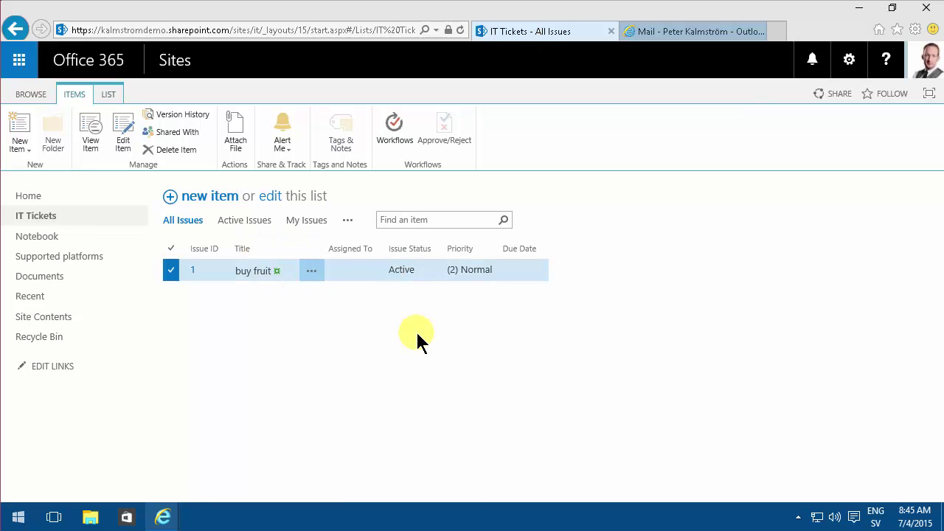
click(280, 209)
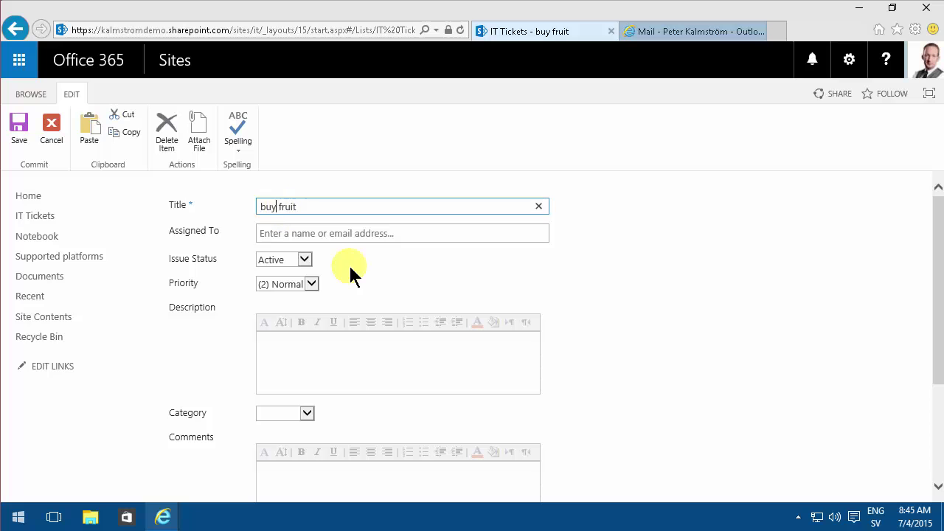
text(more)
click(336, 343)
click(18, 127)
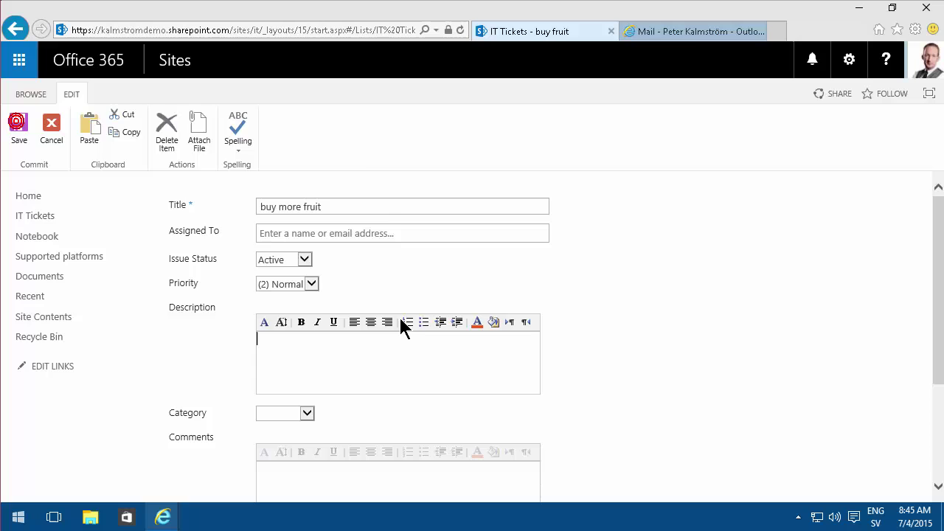
Delete the three old inbox messages and read the 'buy fruit has been added' alert e-mail.
click(692, 33)
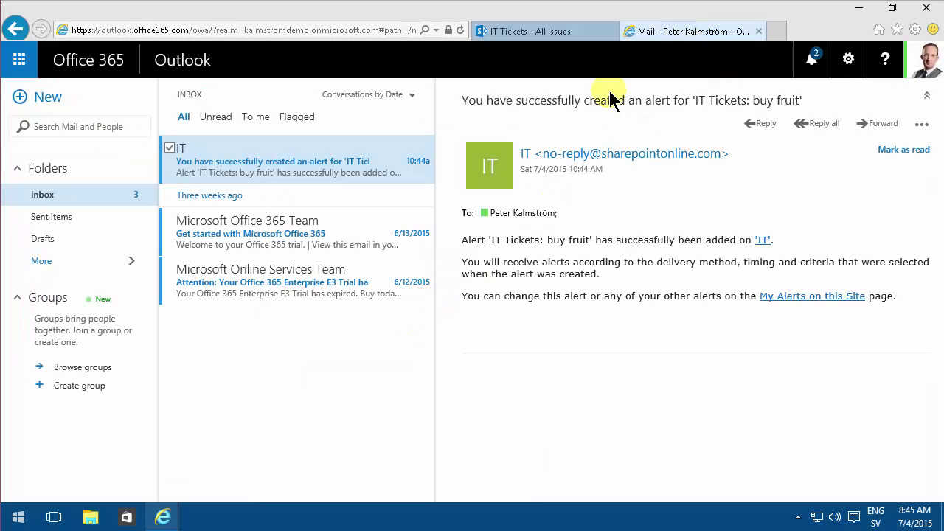
ctrl+click(307, 235)
ctrl+click(313, 274)
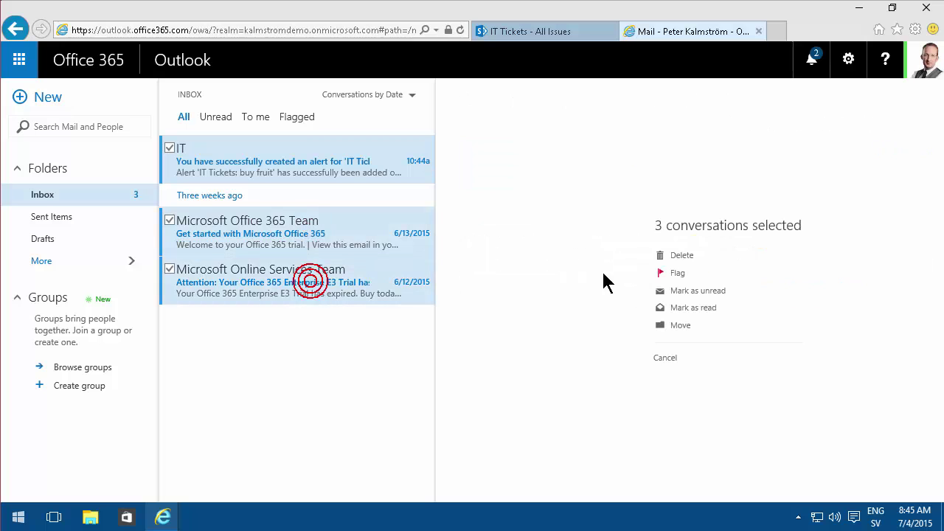
click(679, 256)
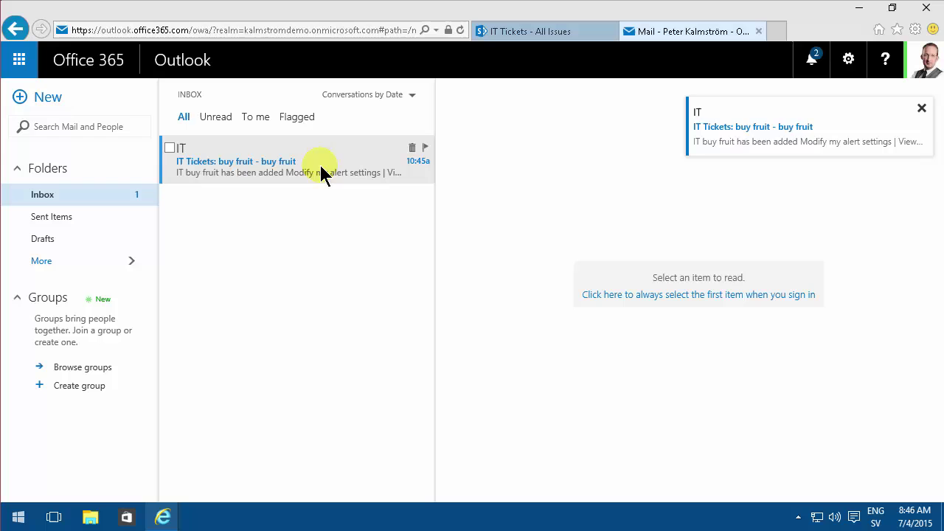
click(321, 174)
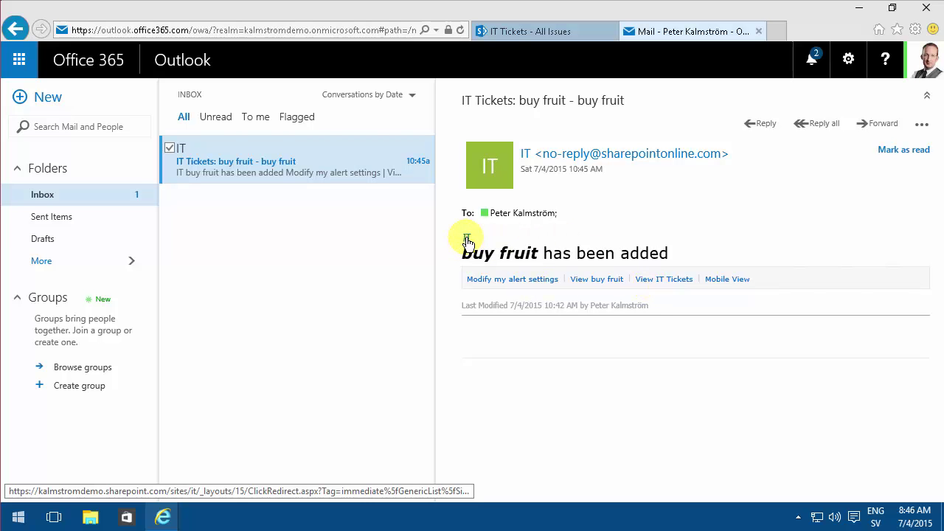
Bring up the Set alert on this list form for IT Tickets, scroll through it, and cancel.
click(516, 34)
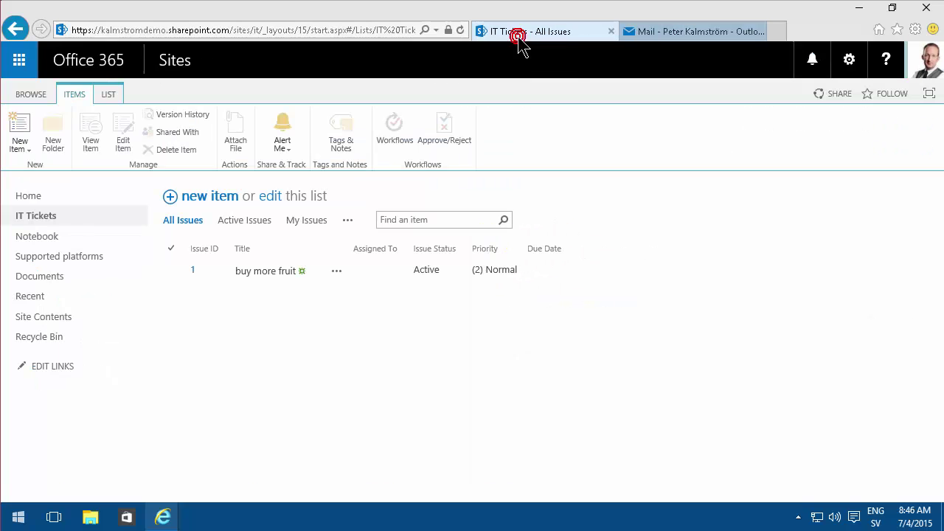
click(107, 96)
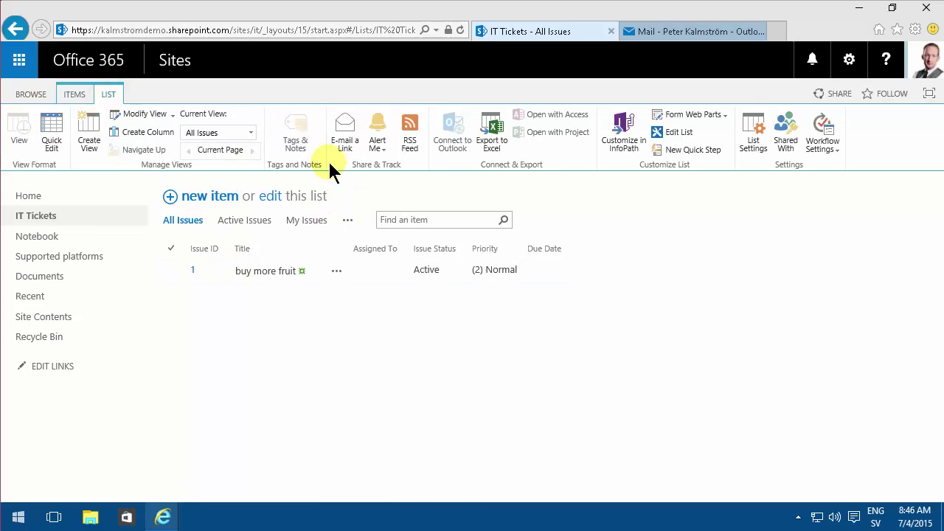
click(384, 149)
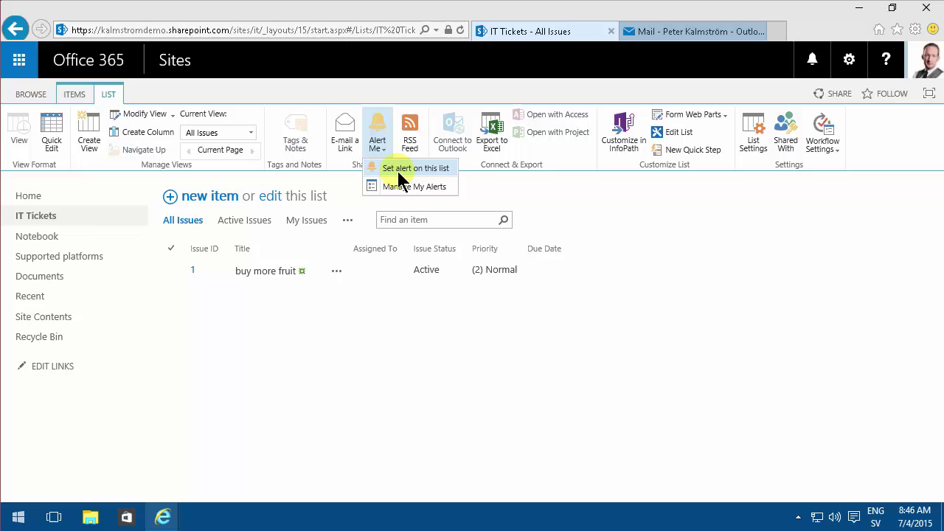
click(399, 170)
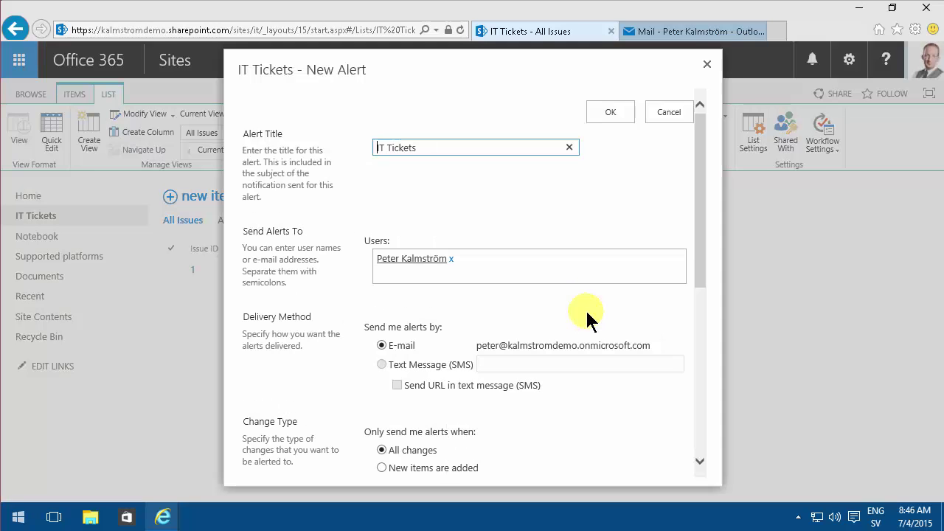
scroll(703, 283, down, 5)
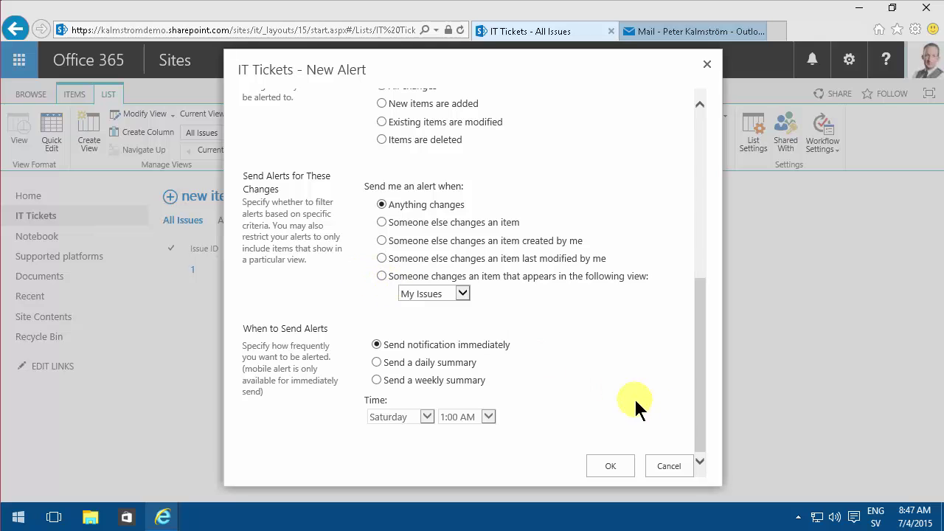
scroll(701, 369, up, 5)
scroll(648, 171, up, 1)
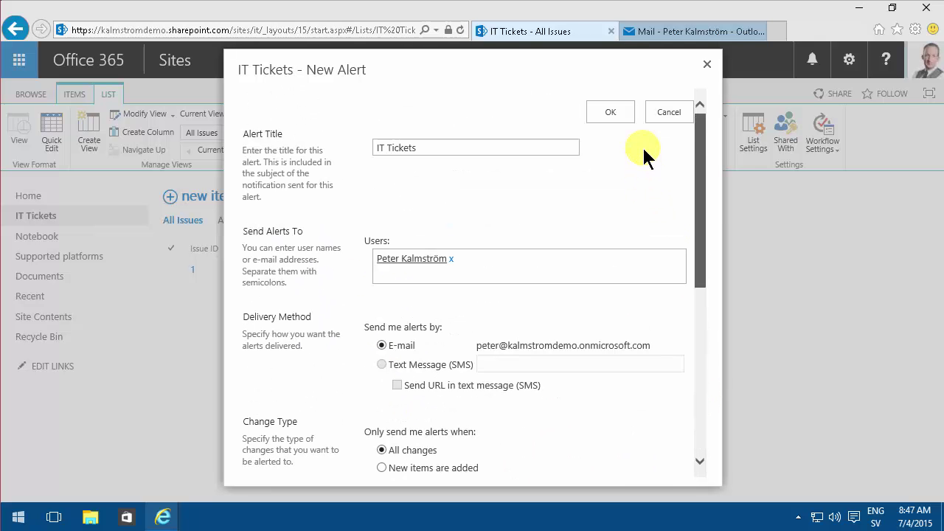
scroll(684, 254, down, 1)
scroll(687, 221, up, 1)
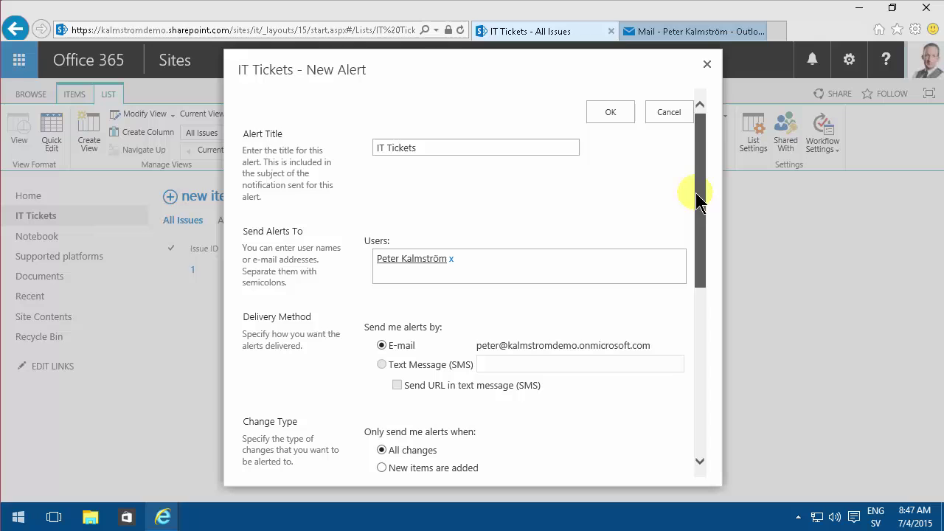
click(664, 114)
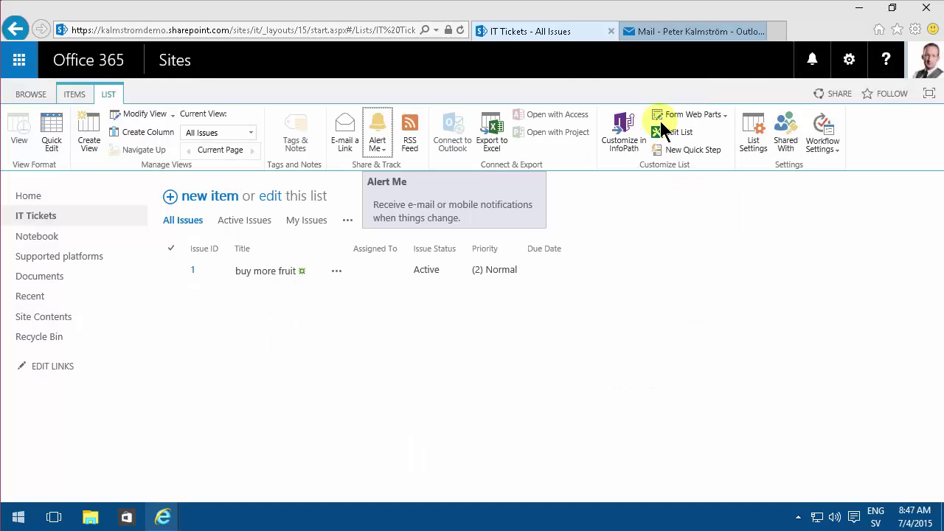